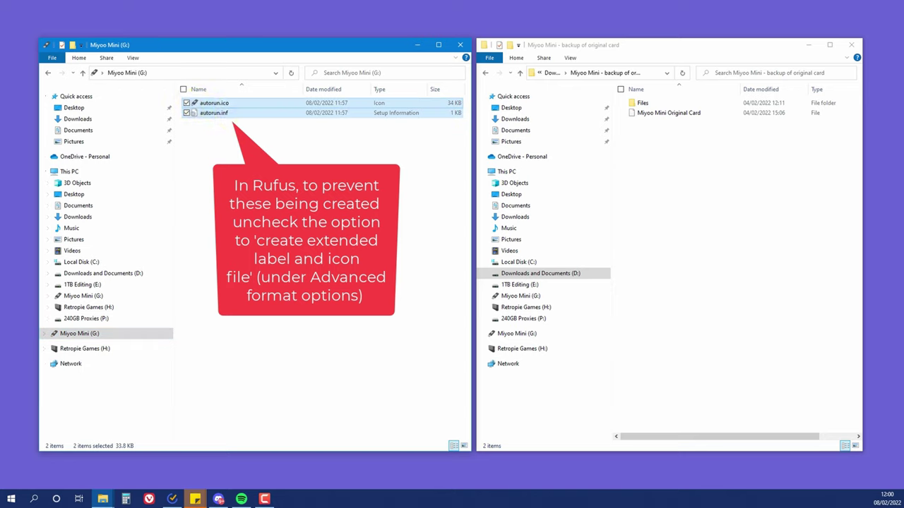
Delete autorun.ico and autorun.inf from the Miyoo Mini (G:) card and copy everything in the backup's Files folder onto it.
key("Delete")
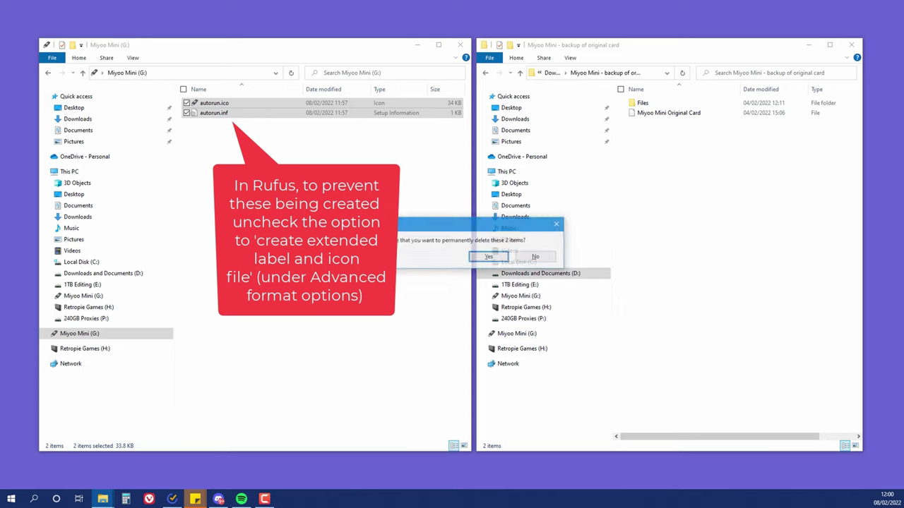
left_click(485, 257)
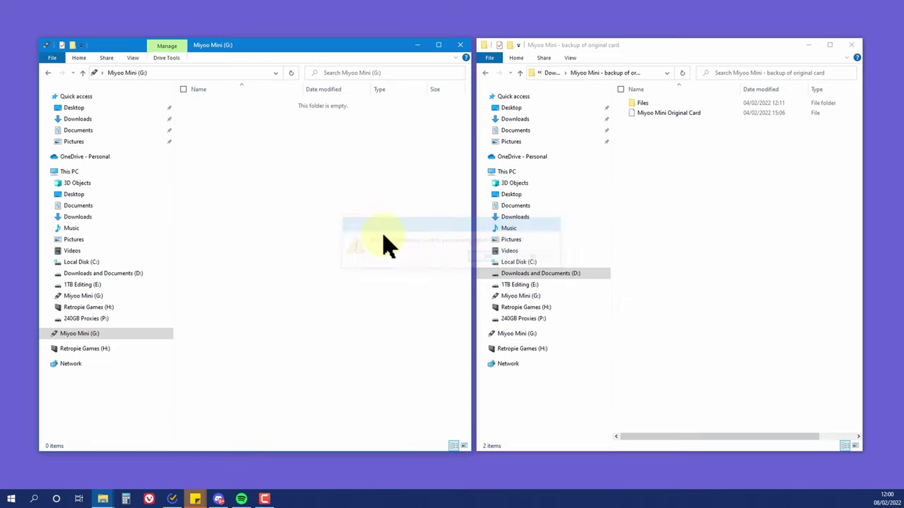
double_click(646, 107)
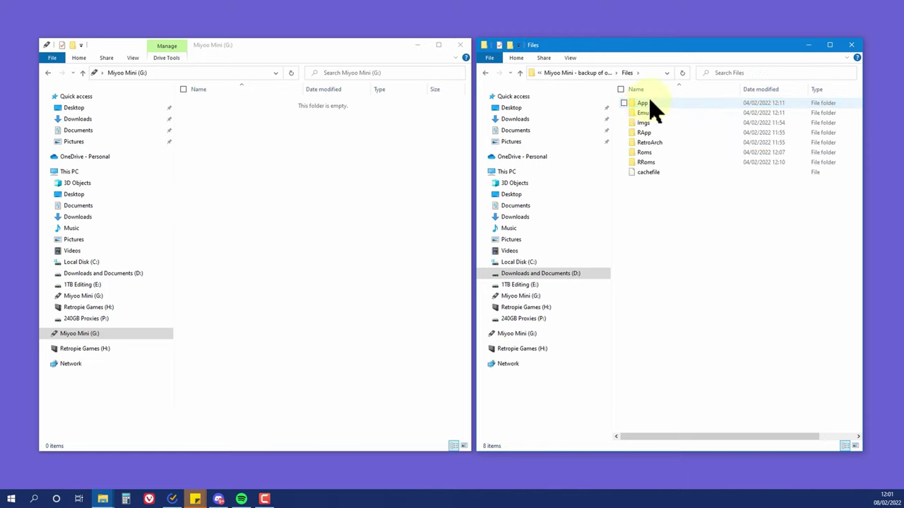
left_click_drag(674, 196, 631, 103)
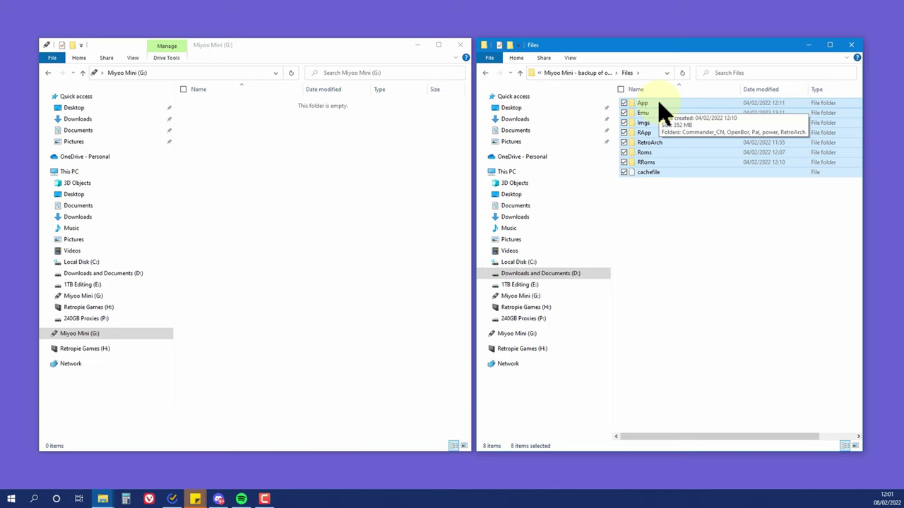
left_click_drag(664, 113, 286, 205)
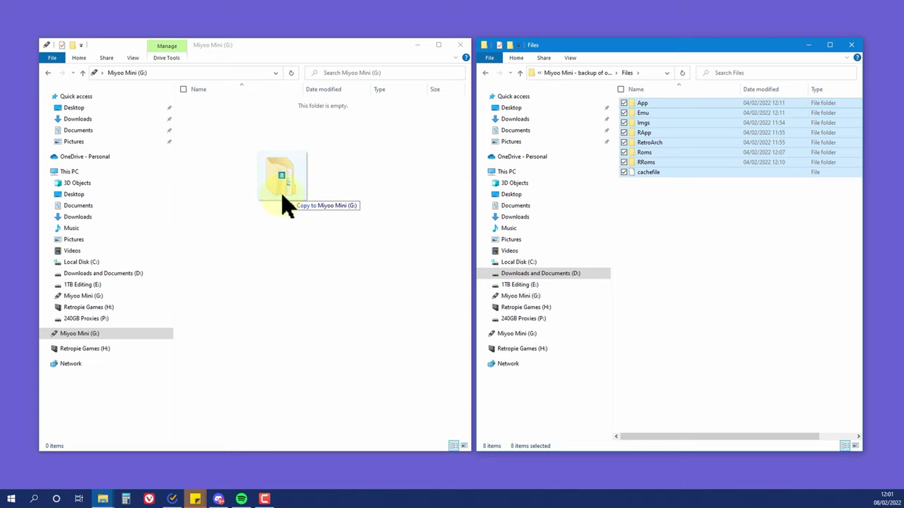
left_click_drag(286, 205, 417, 203)
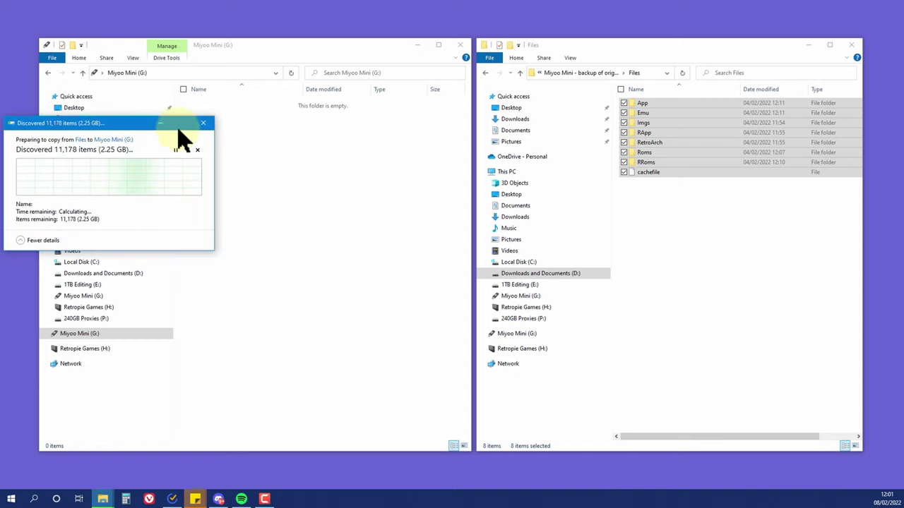
left_click_drag(113, 127, 462, 166)
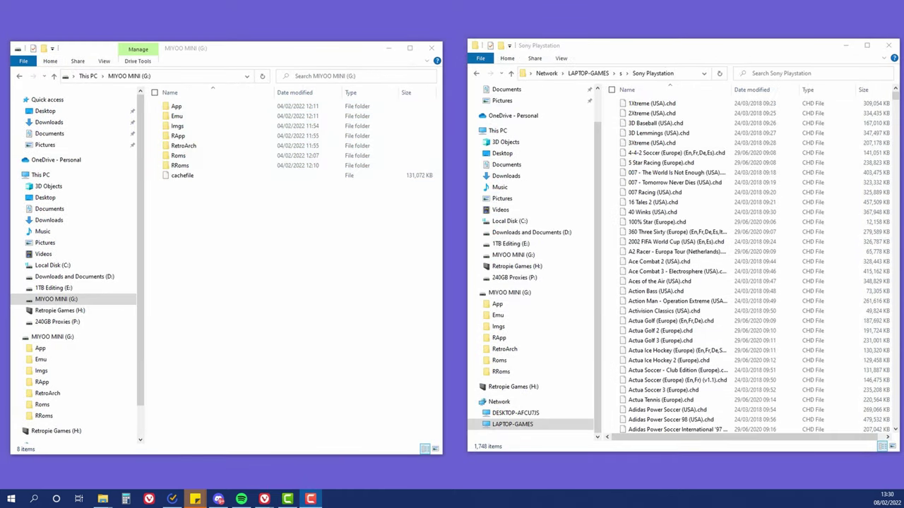
Inspect the contents of the pcsx_rearmed and mame2003 folders inside the card's RRoms folder.
double_click(177, 167)
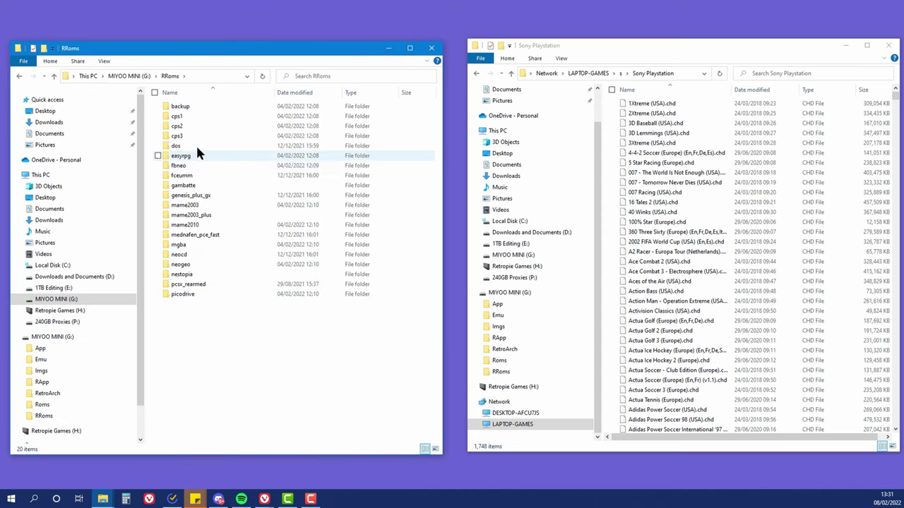
left_click(186, 117)
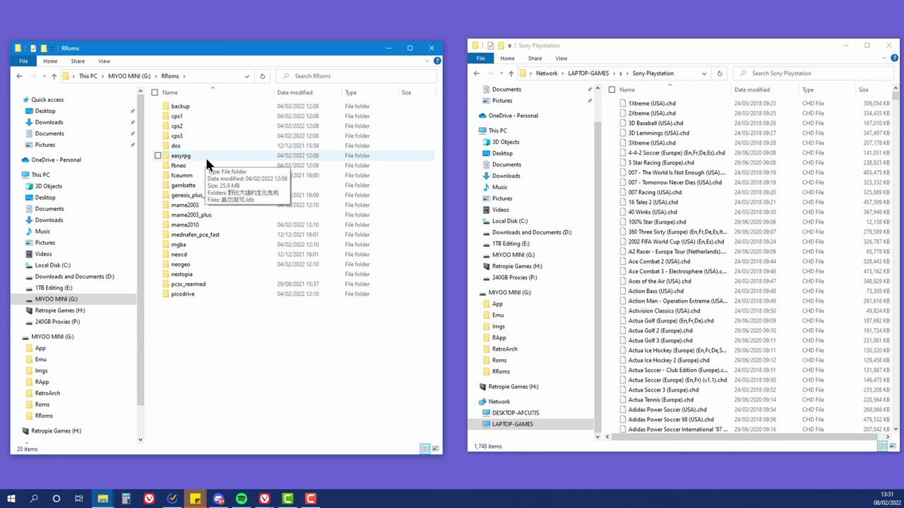
double_click(217, 284)
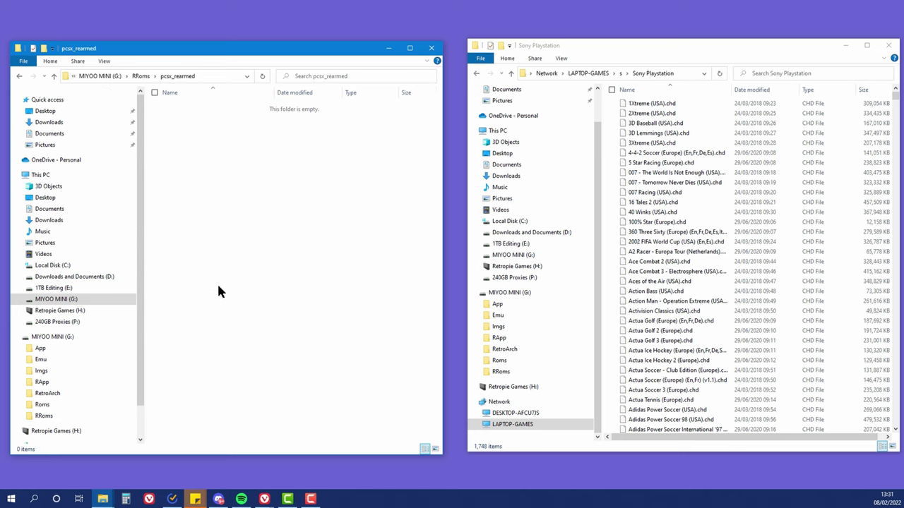
left_click(141, 76)
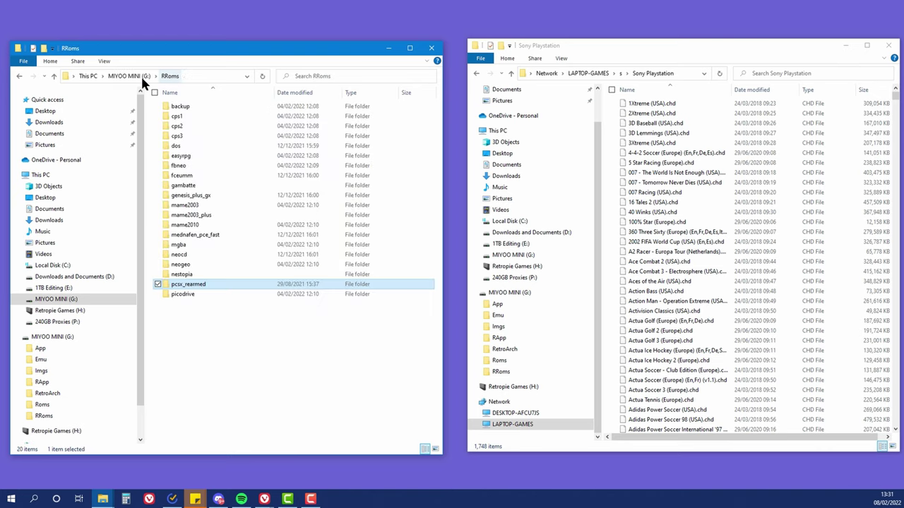
double_click(229, 205)
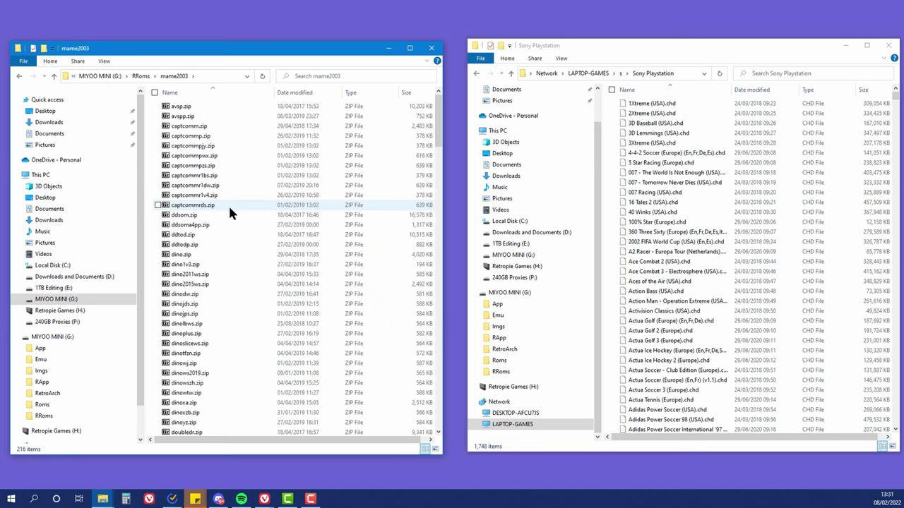
left_click(141, 76)
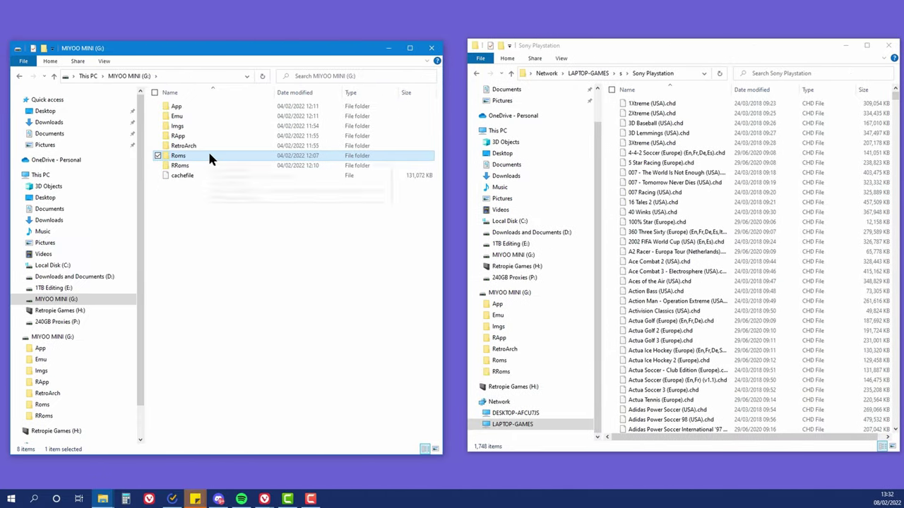
Copy Duke Nukem - Time to Kill, Duke Nukem - Total Meltdown and Einhander from the network Sony Playstation folder into the card's Roms\PS folder.
double_click(208, 149)
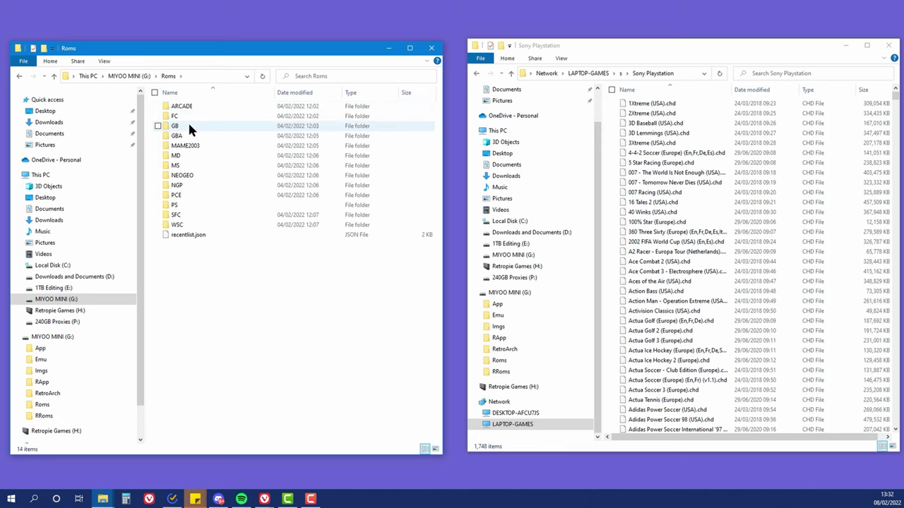
double_click(189, 204)
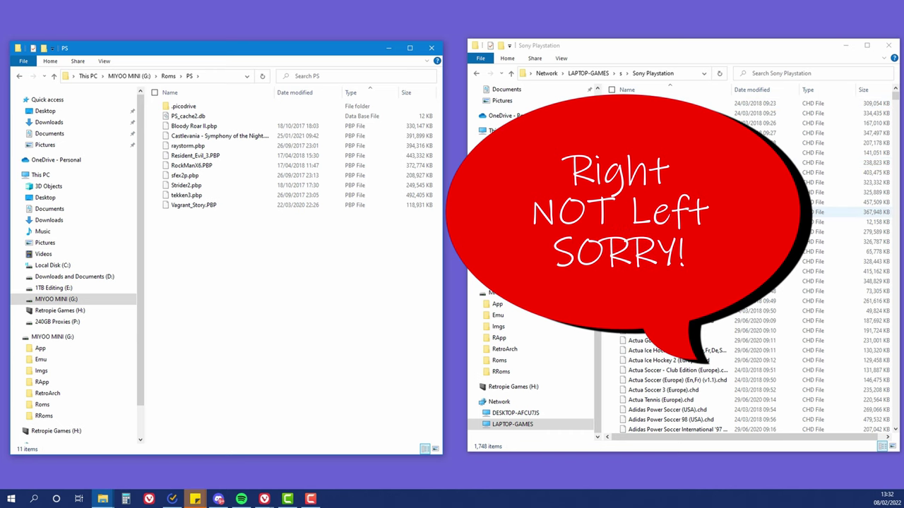
scroll(685, 221, "down", 6)
scroll(684, 221, "down", 4)
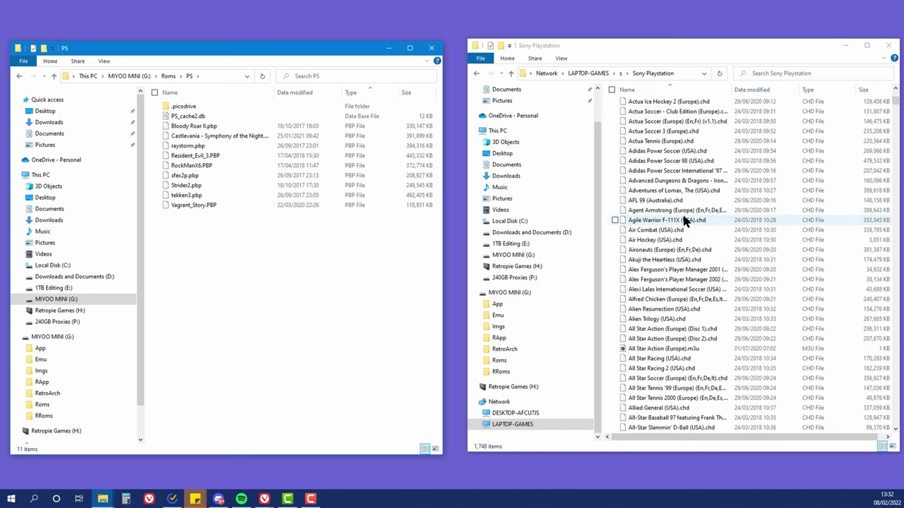
scroll(683, 221, "down", 10)
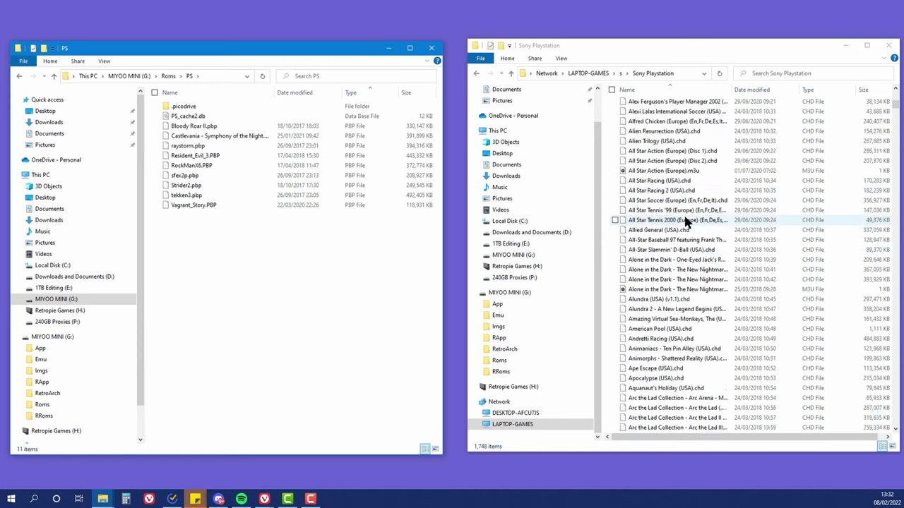
scroll(687, 221, "down", 15)
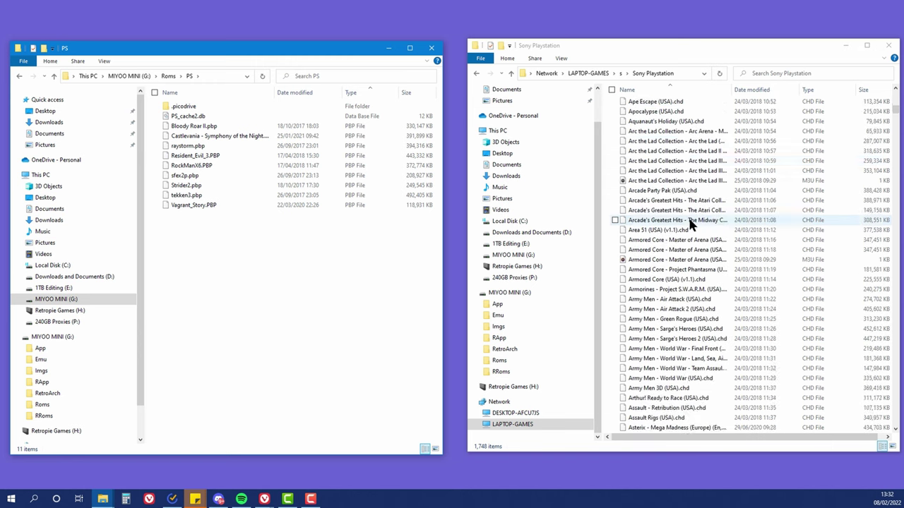
scroll(691, 223, "down", 7)
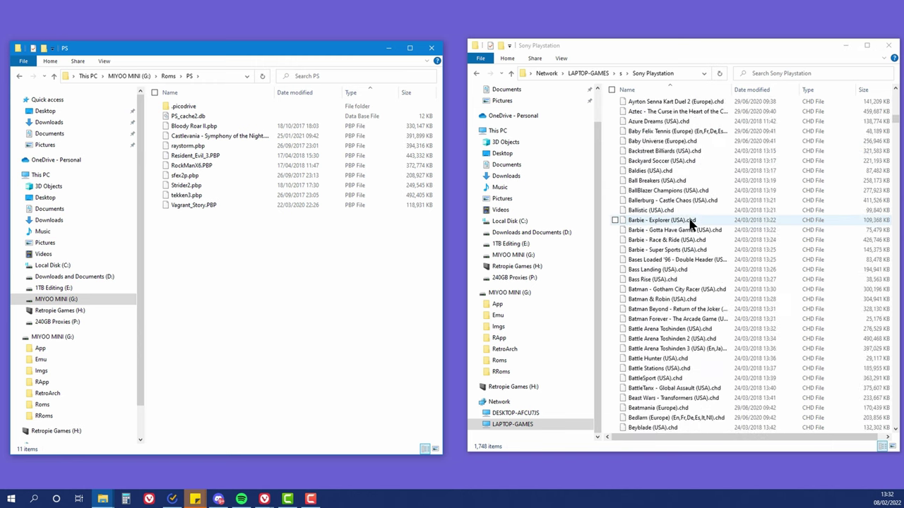
scroll(690, 223, "down", 12)
scroll(691, 223, "down", 20)
scroll(690, 224, "down", 20)
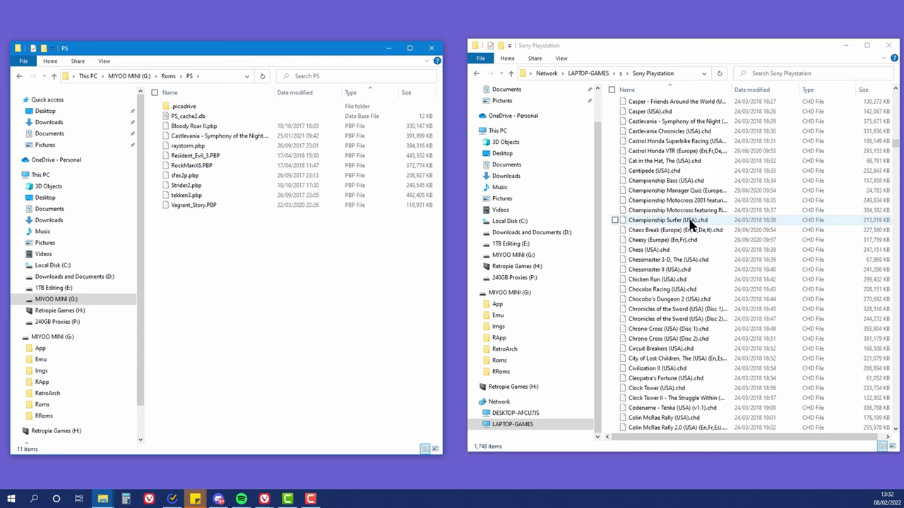
scroll(690, 223, "down", 11)
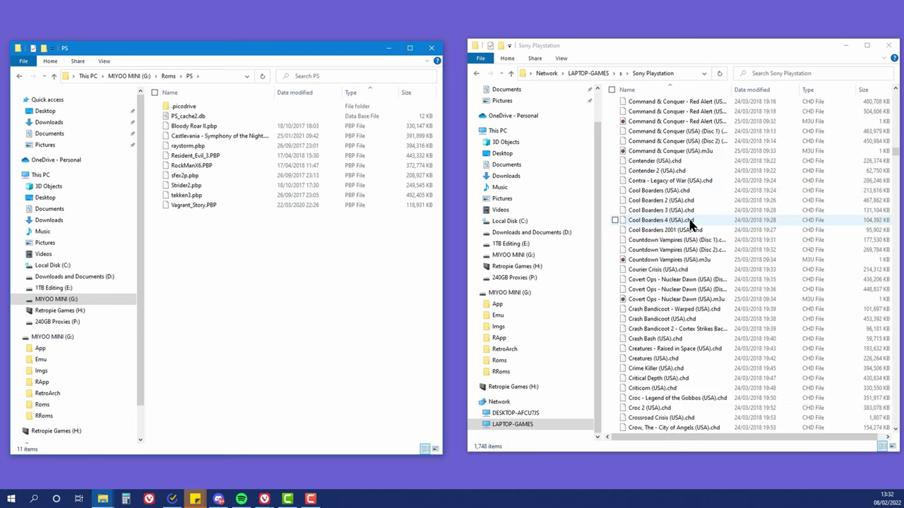
scroll(689, 220, "down", 9)
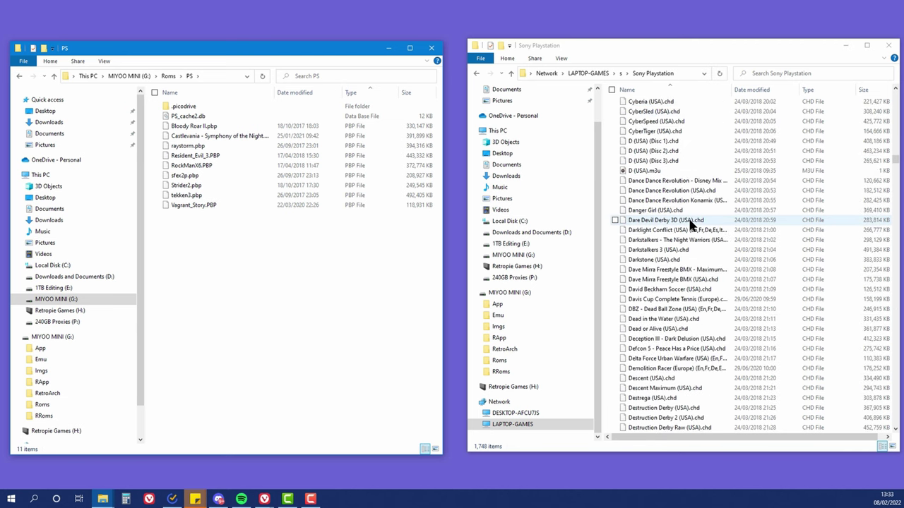
scroll(691, 223, "down", 20)
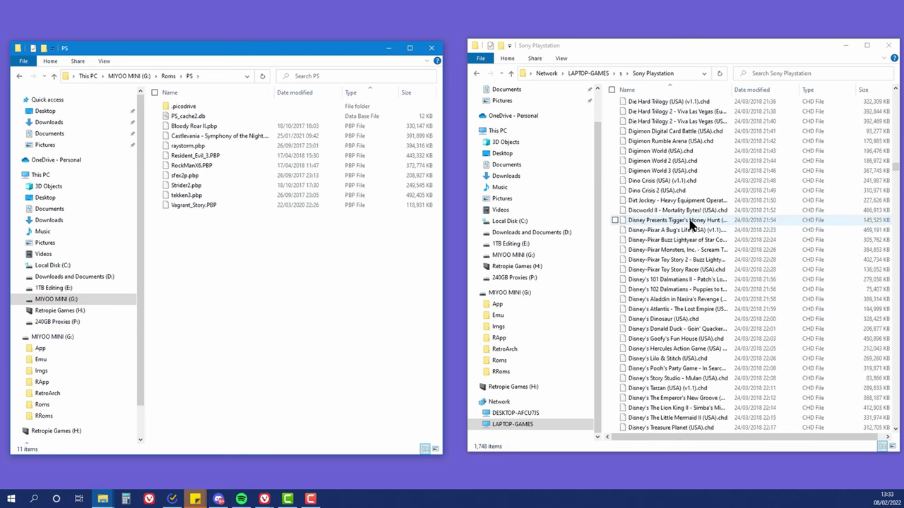
scroll(691, 223, "down", 1)
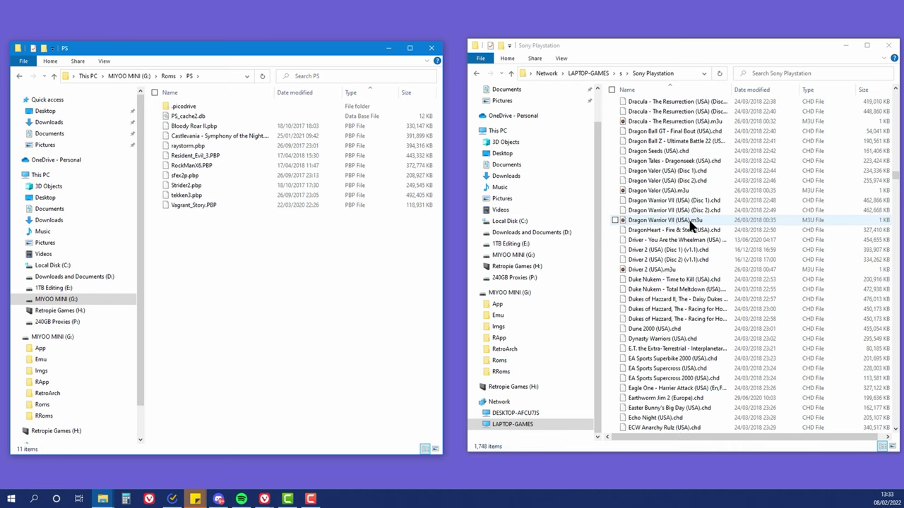
left_click(615, 280)
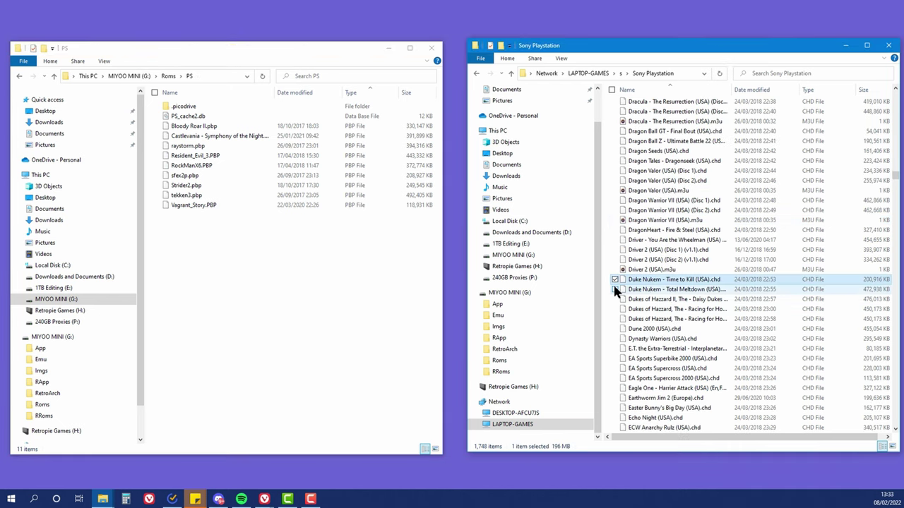
left_click(614, 287)
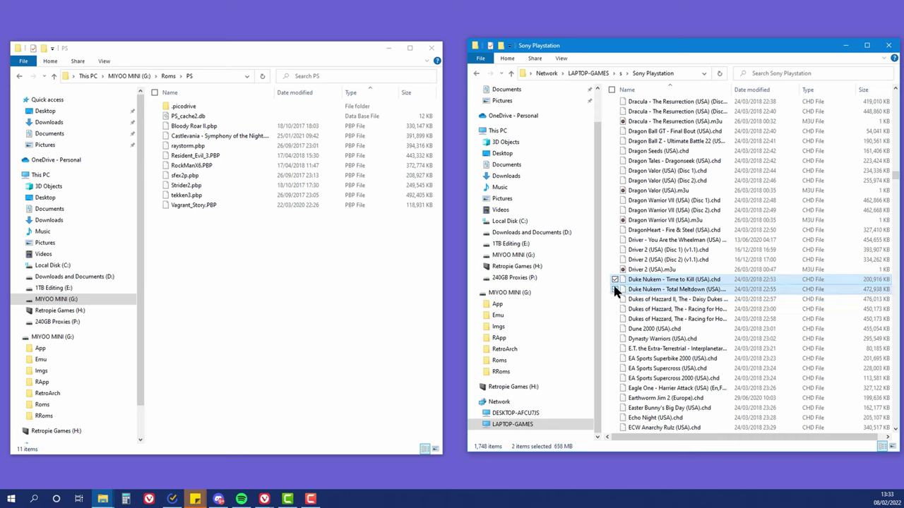
scroll(676, 331, "down", 2)
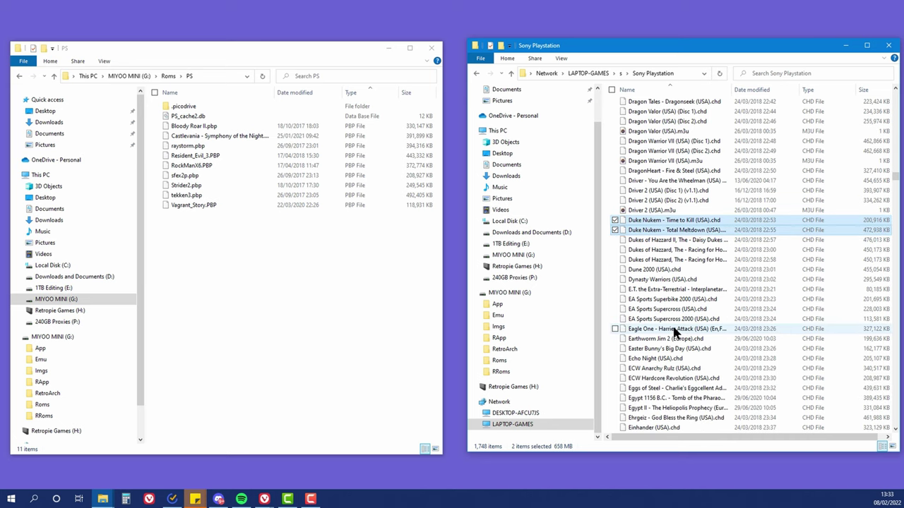
scroll(692, 349, "down", 2)
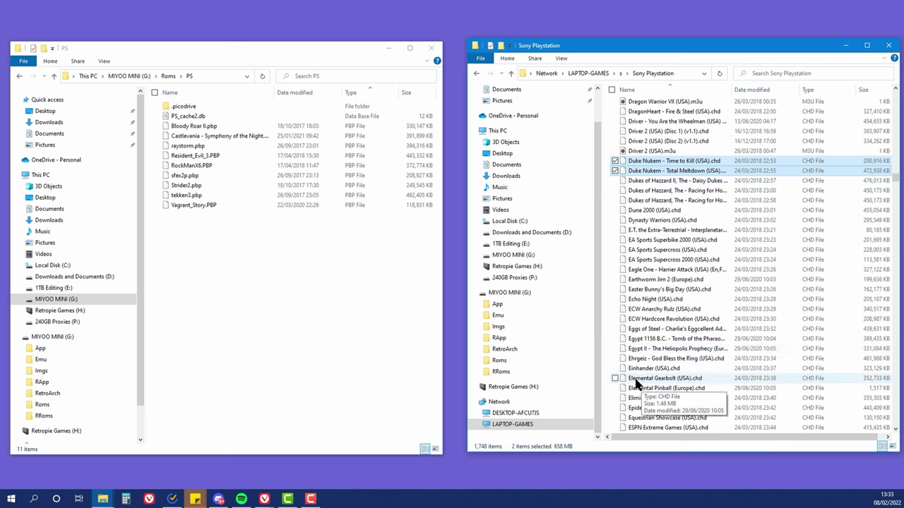
left_click(615, 369)
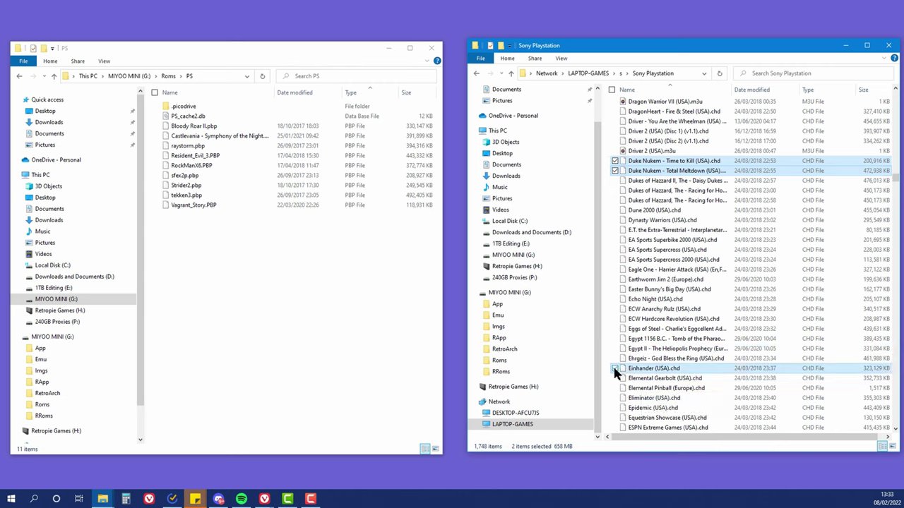
left_click_drag(644, 368, 217, 326)
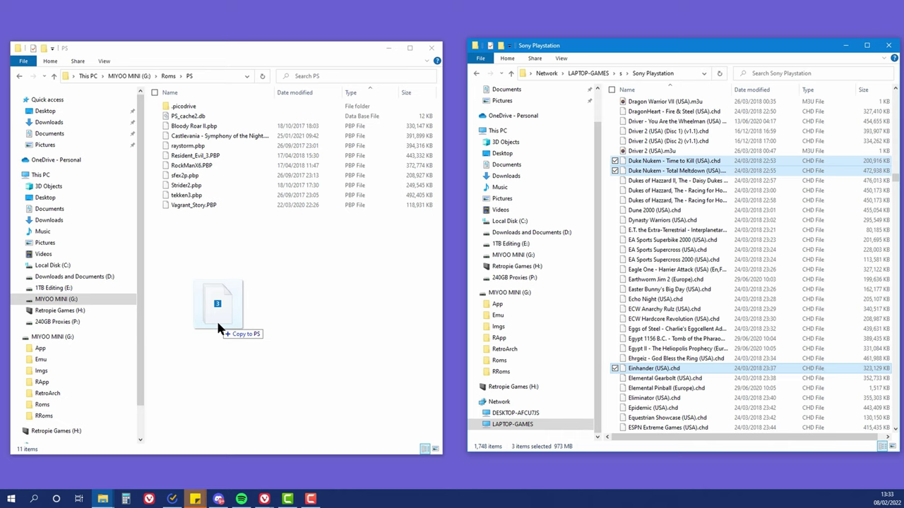
left_click_drag(218, 327, 217, 327)
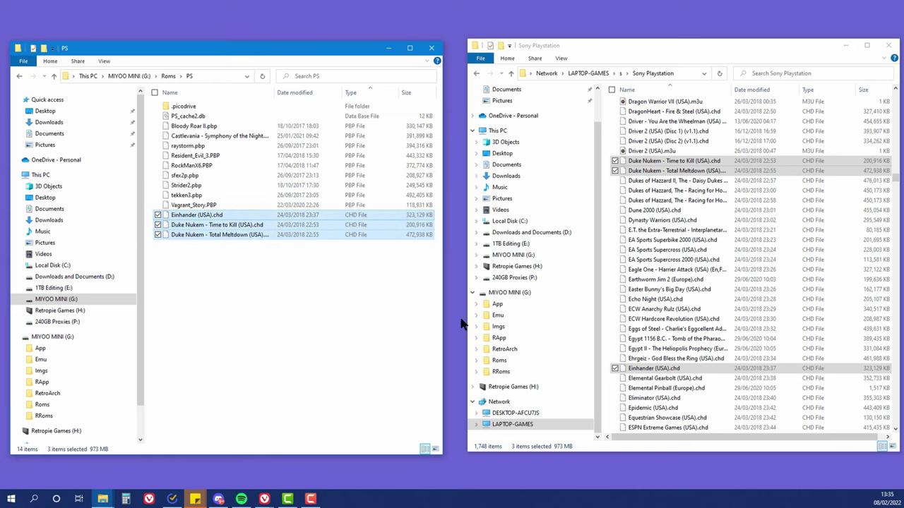
left_click(343, 296)
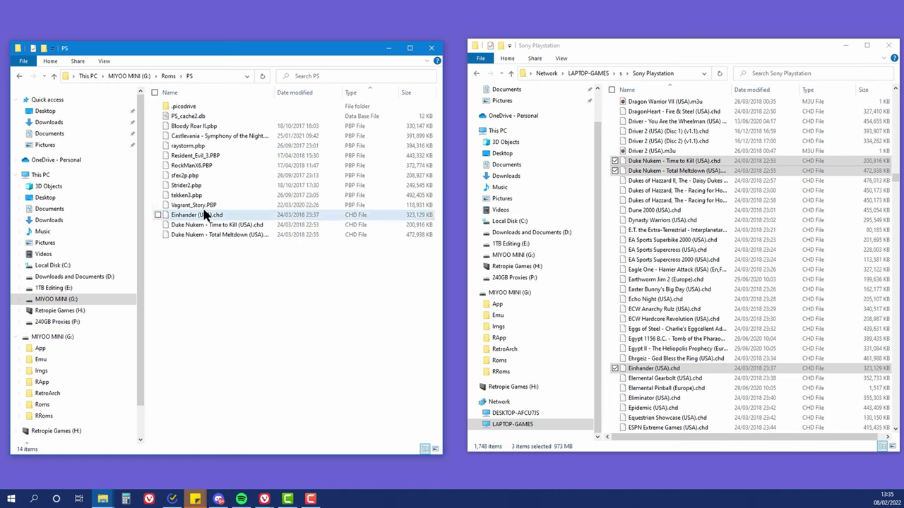
left_click_drag(238, 248, 209, 191)
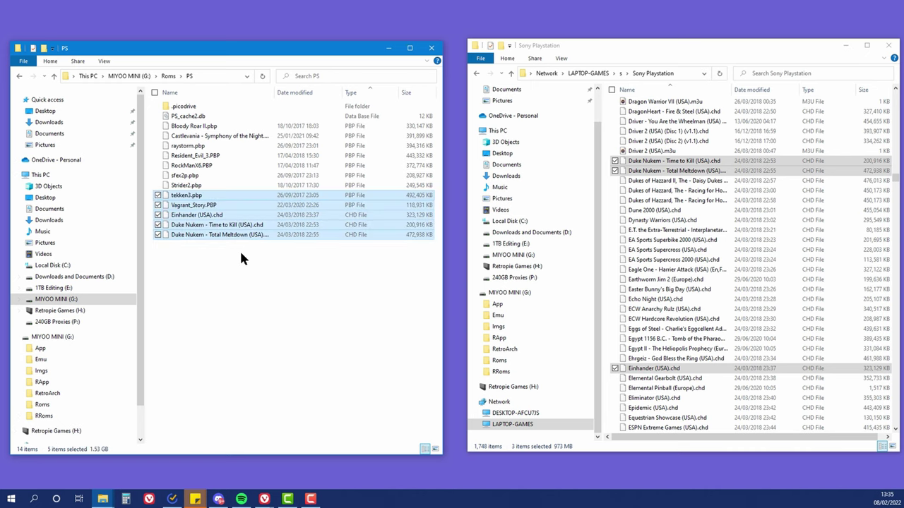
left_click(239, 242)
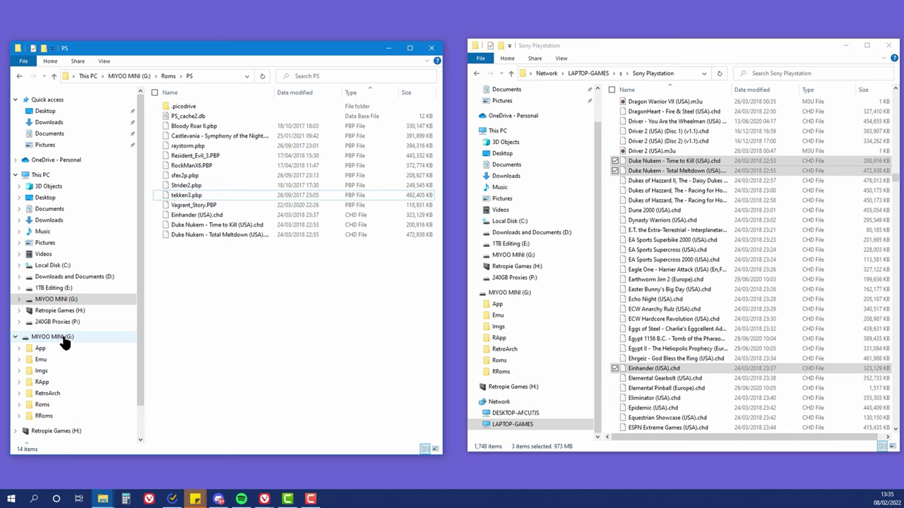
left_click(76, 298)
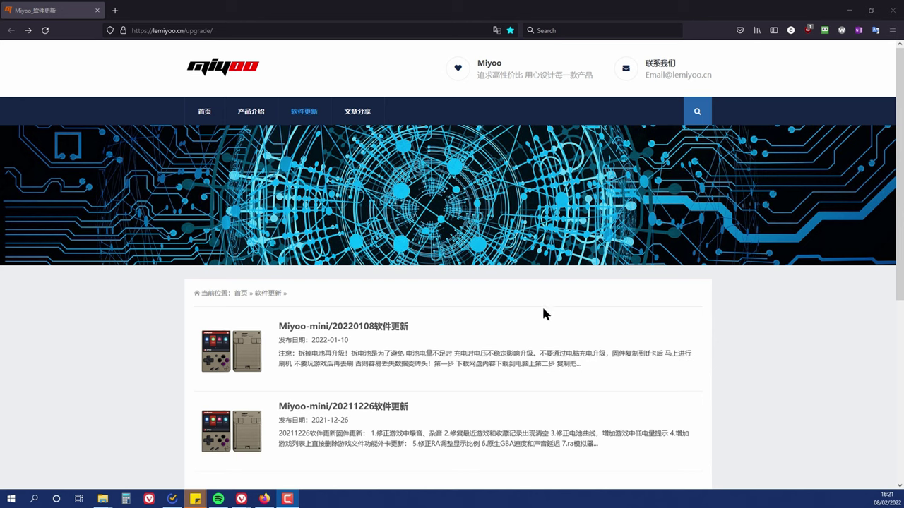
Translate the Miyoo software update page from Chinese to English and look through the listed Miyoo-mini firmware releases.
scroll(687, 350, "down", 4)
scroll(685, 346, "down", 1)
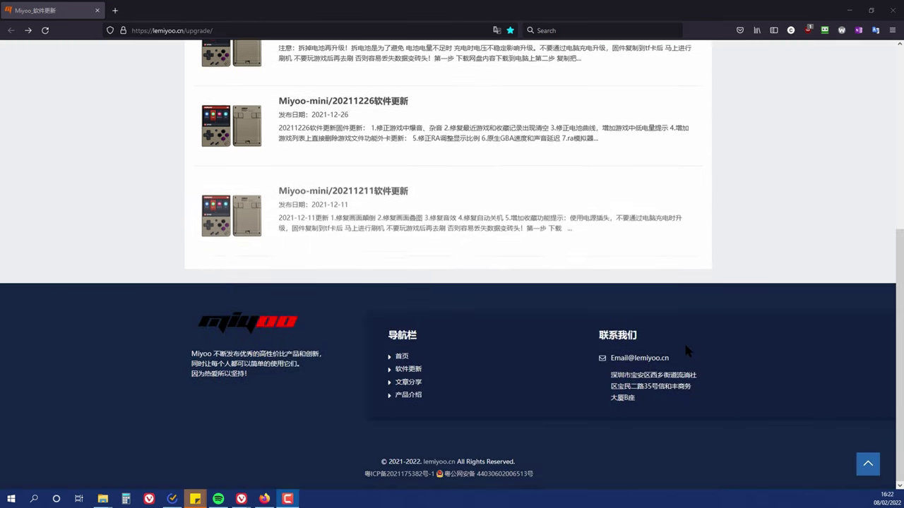
scroll(683, 341, "up", 5)
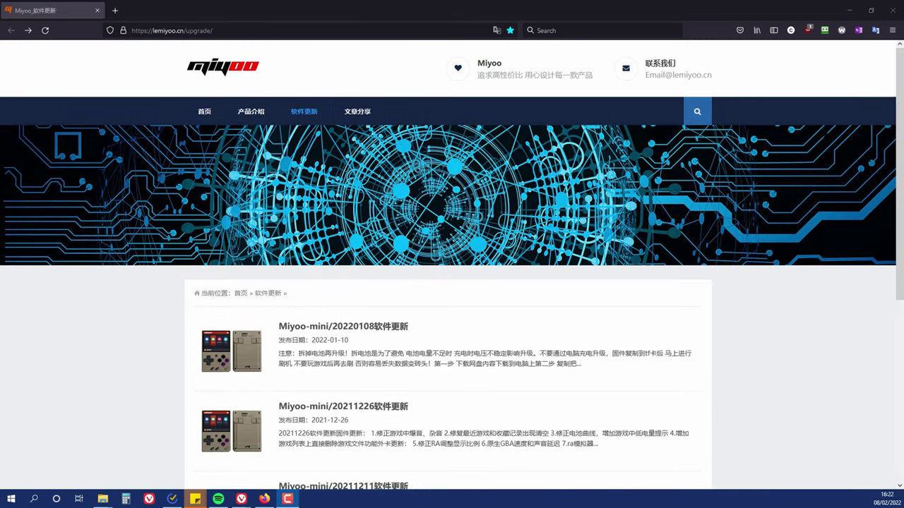
left_click(875, 32)
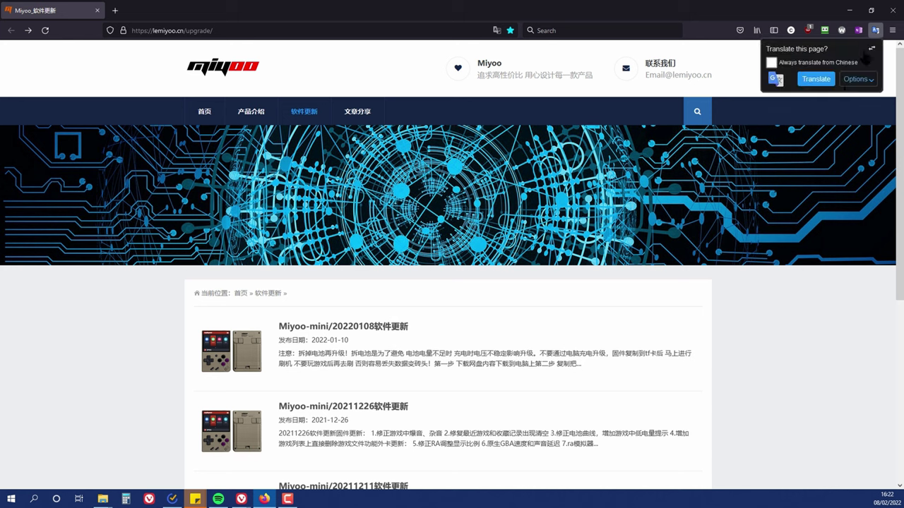
left_click(815, 79)
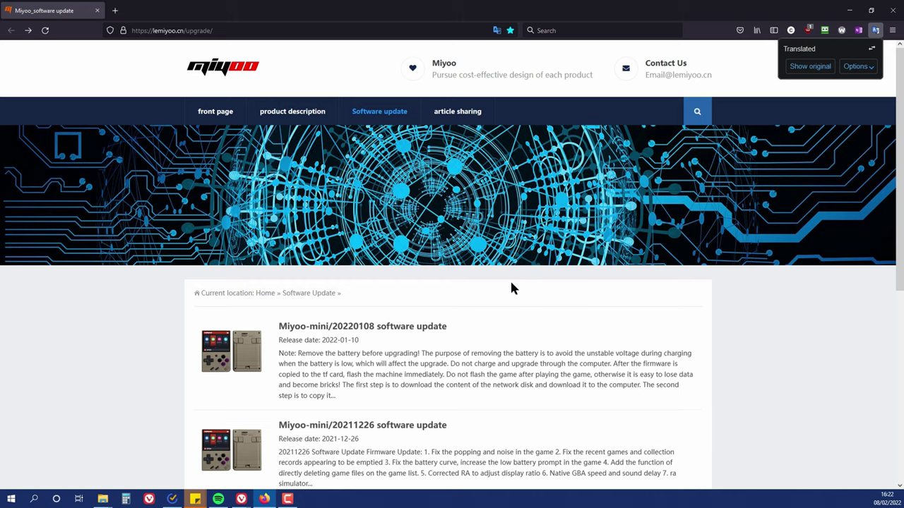
scroll(510, 282, "down", 3)
scroll(505, 286, "down", 1)
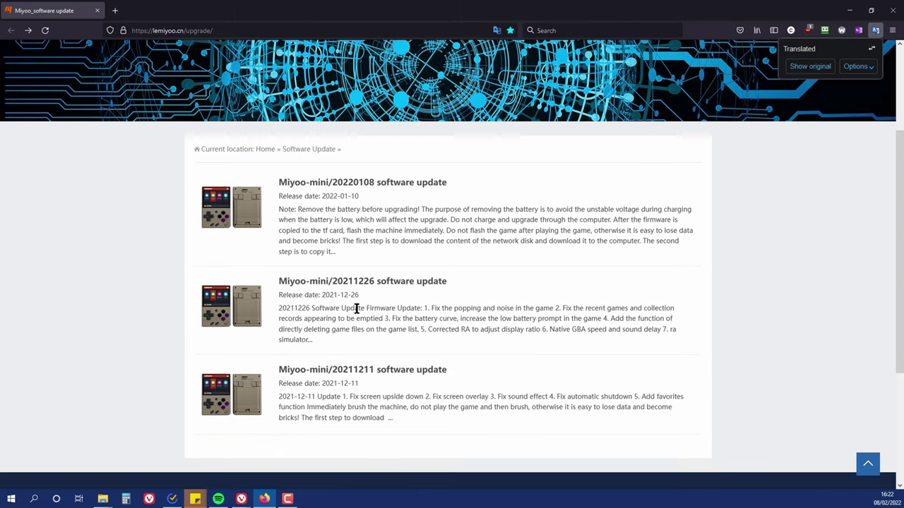
Open the Miyoo-mini/20220108 software update, translate its page to English, and review the change notes, download links and upgrade warnings.
left_click(389, 186)
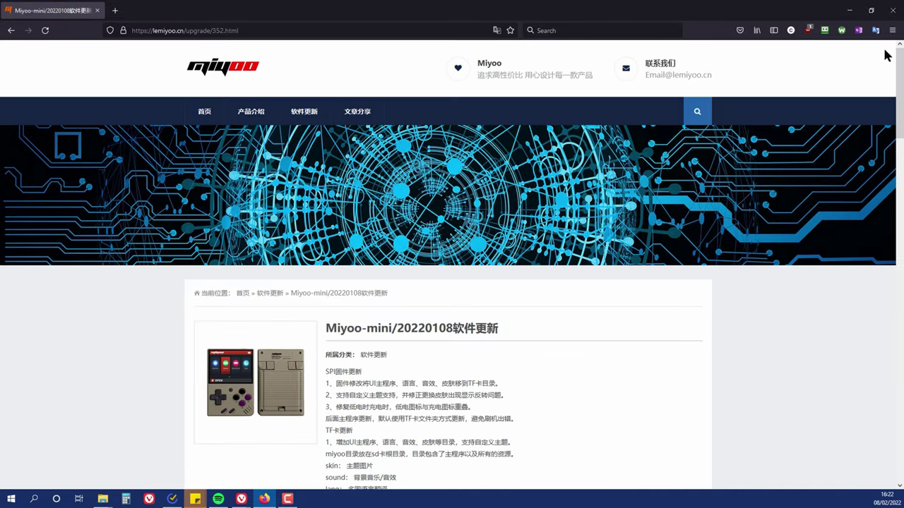
left_click(876, 31)
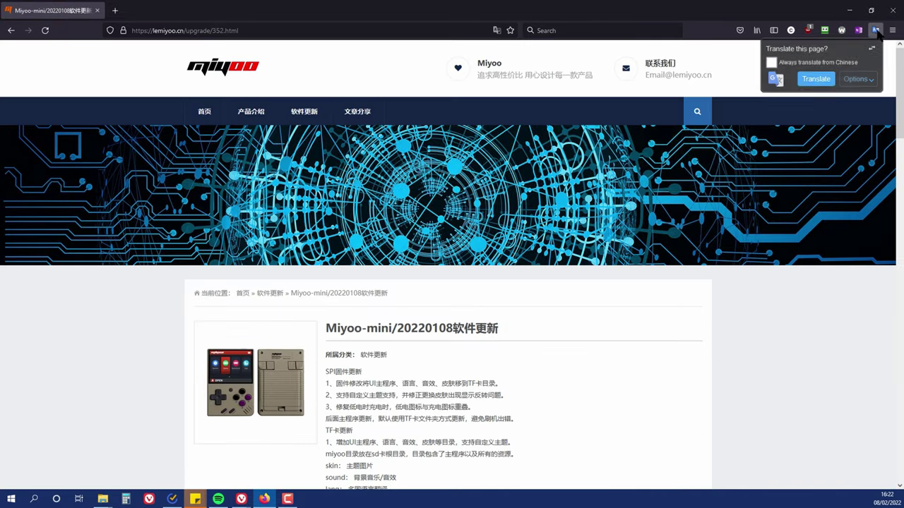
left_click(813, 76)
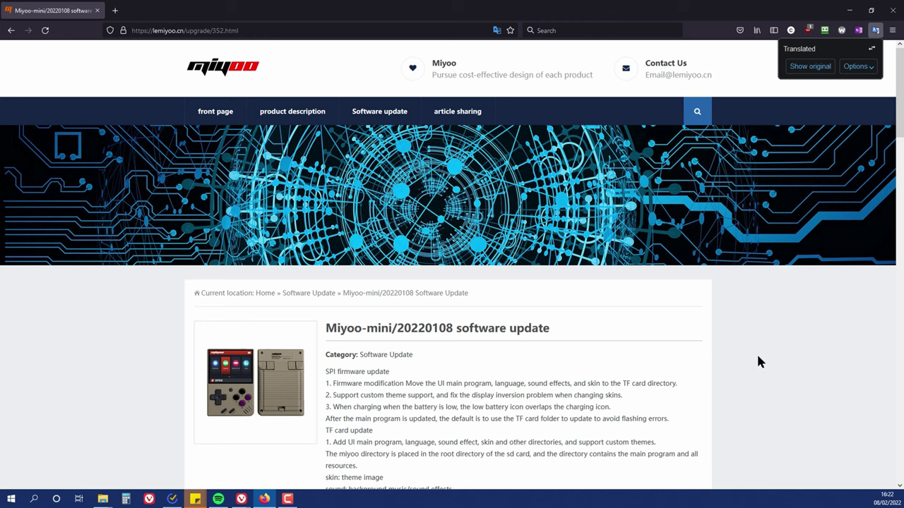
scroll(759, 361, "down", 5)
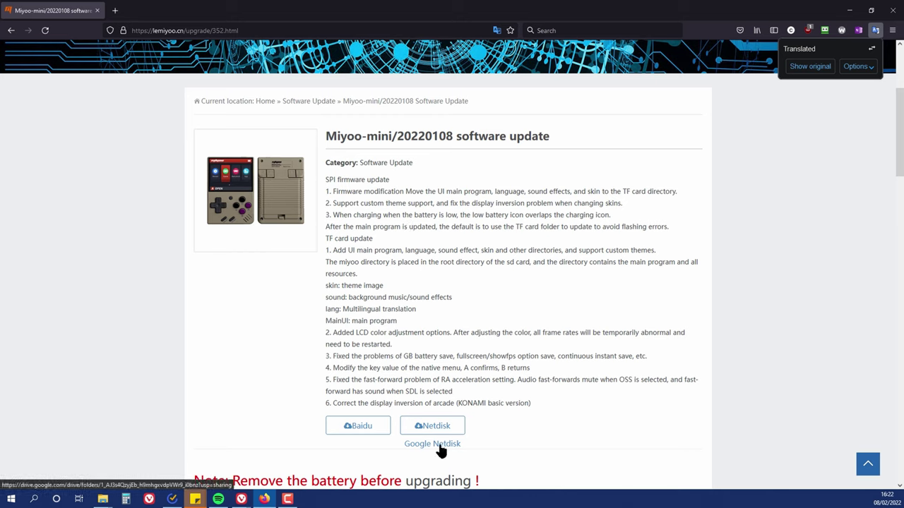
scroll(558, 447, "down", 3)
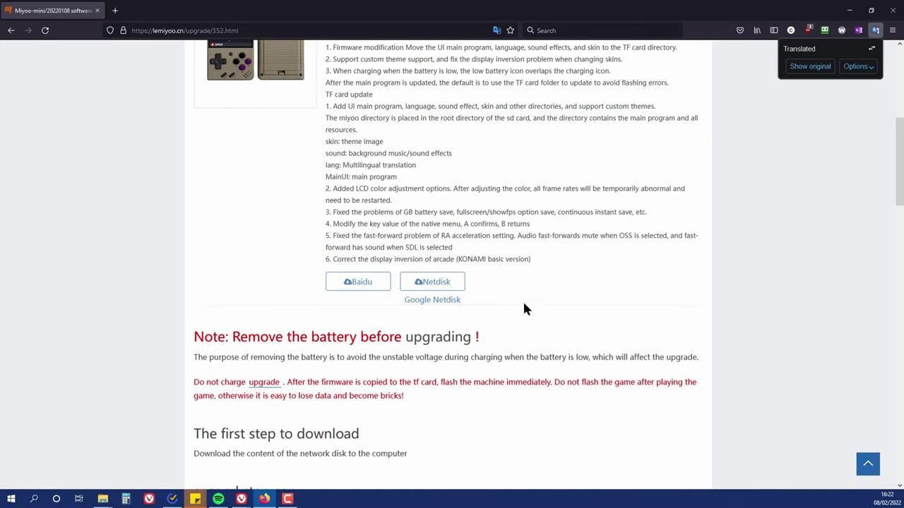